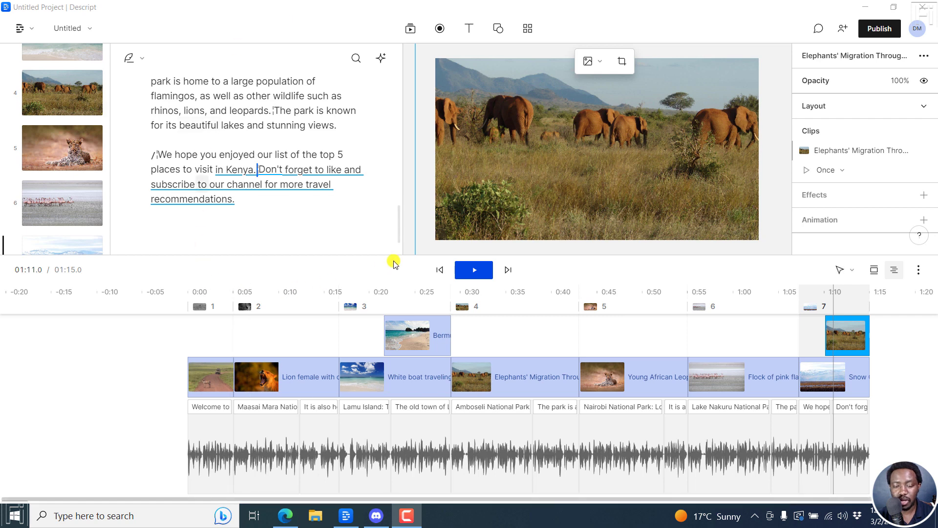
# - Give the opening safari jeep clip a fade-in from black of about 1.4 seconds
pyautogui.click(210, 372)
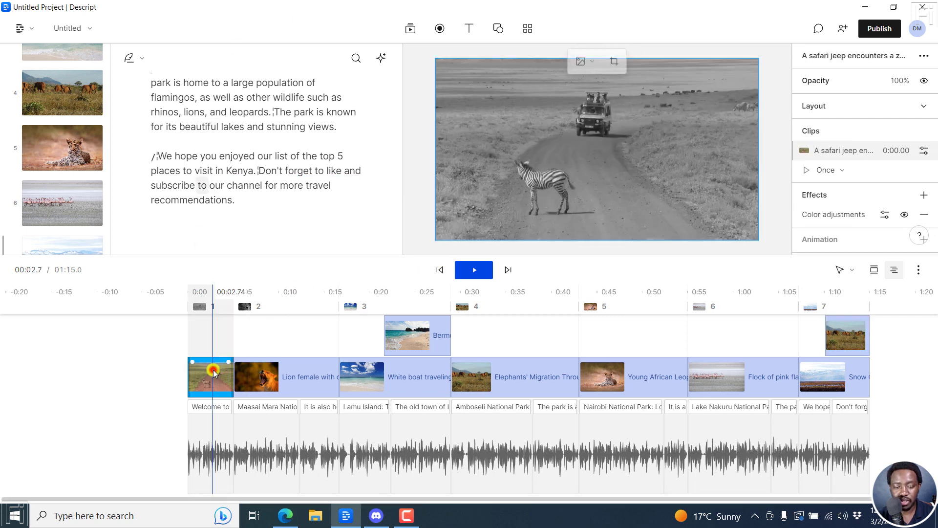
pyautogui.click(275, 374)
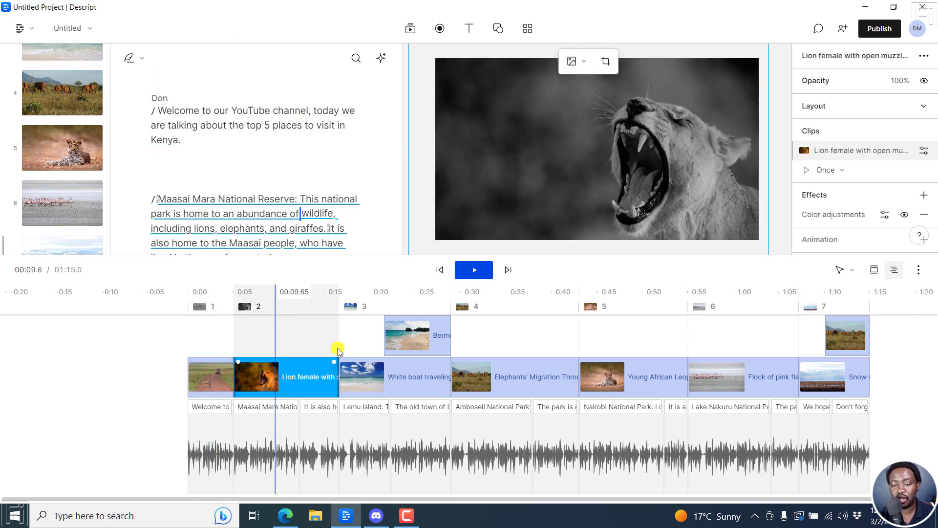
pyautogui.click(212, 373)
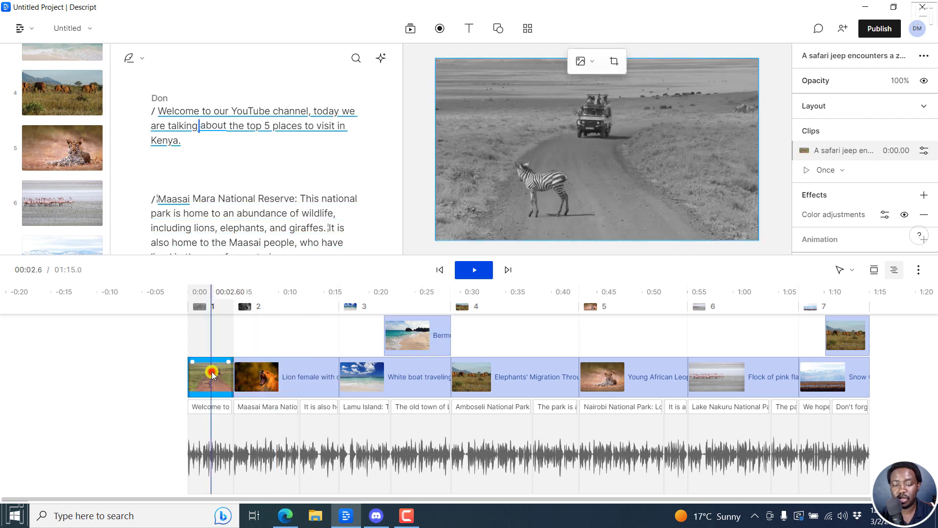
pyautogui.keyDown('ctrl'); pyautogui.scroll(5, 212, 371); pyautogui.keyUp('ctrl')
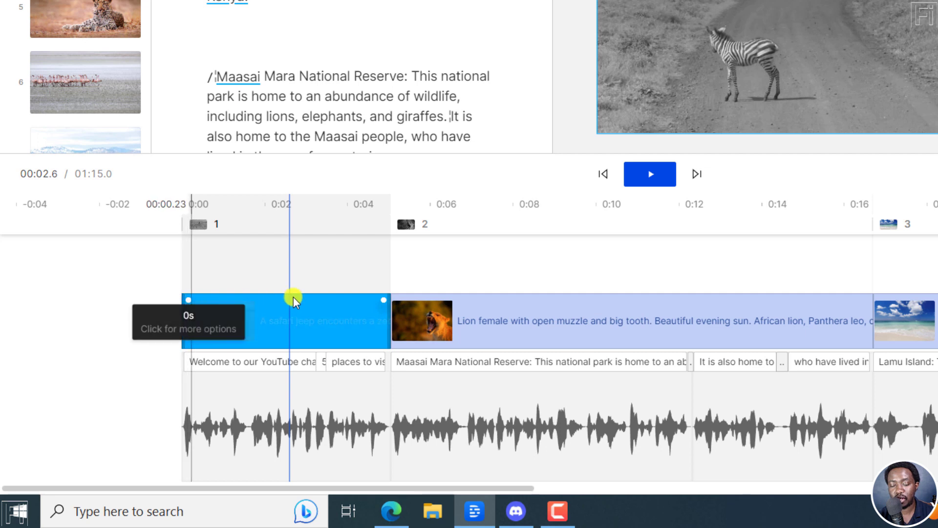
pyautogui.moveTo(192, 362)
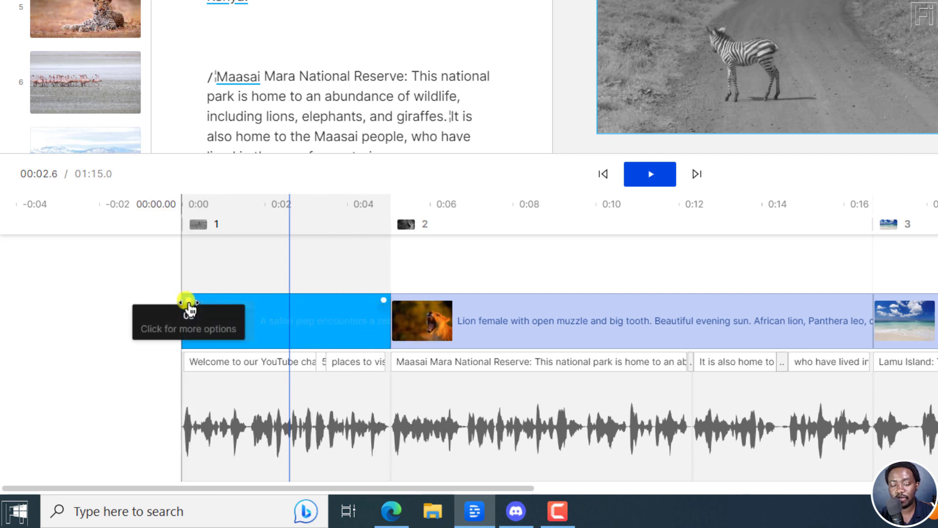
pyautogui.moveTo(188, 306); pyautogui.dragTo(239, 293)
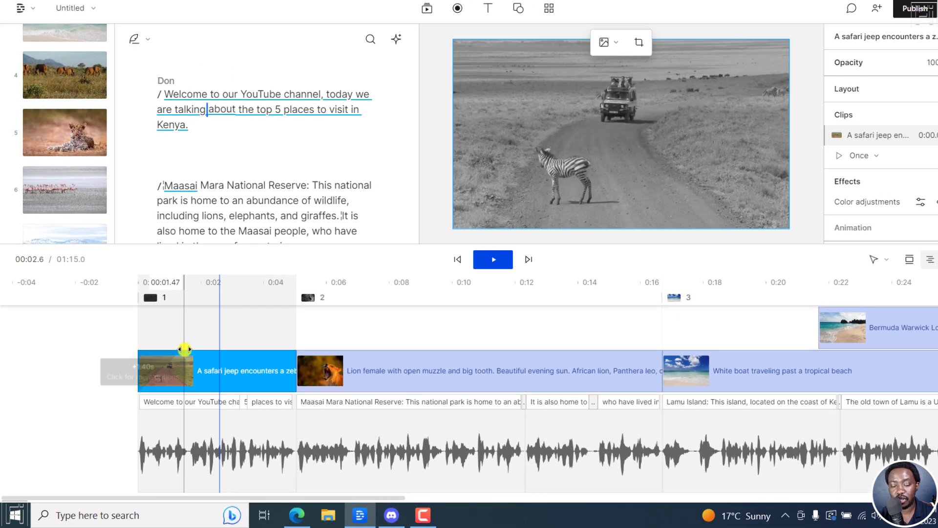
pyautogui.moveTo(244, 293); pyautogui.dragTo(155, 308)
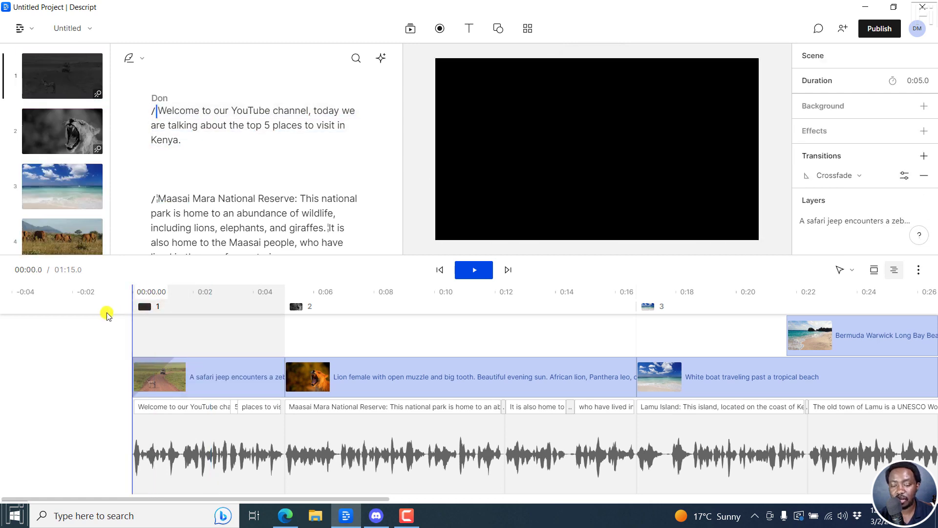
# - Preview the safari clip's fade-in and add a fade-out at its end
pyautogui.press('space')
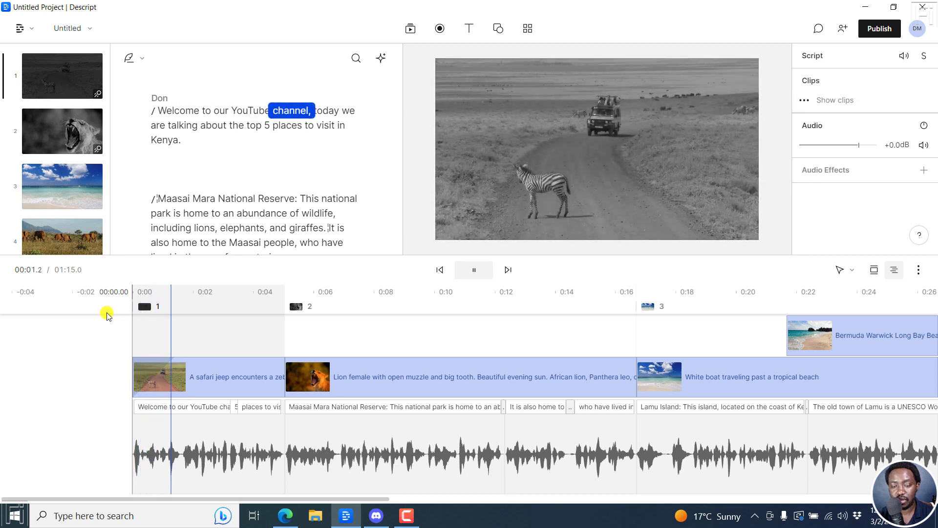
pyautogui.press('space')
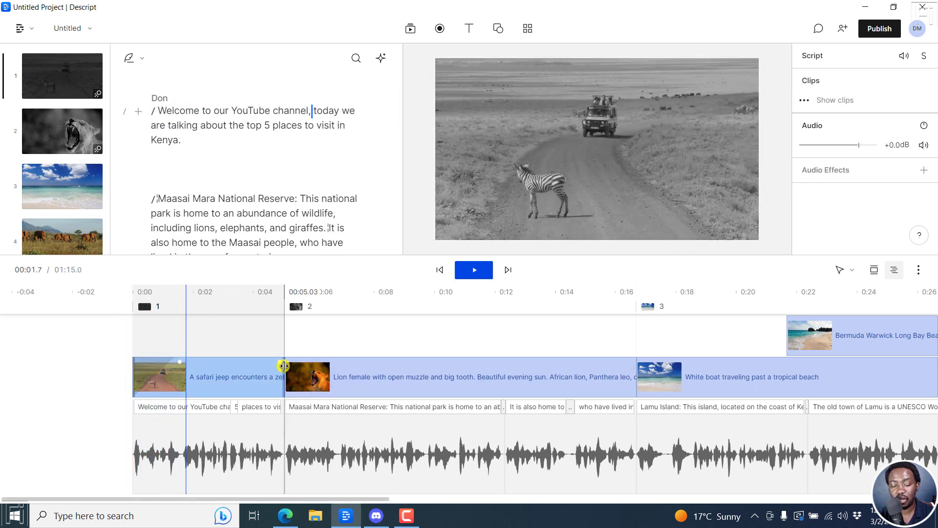
pyautogui.moveTo(283, 365); pyautogui.dragTo(281, 367)
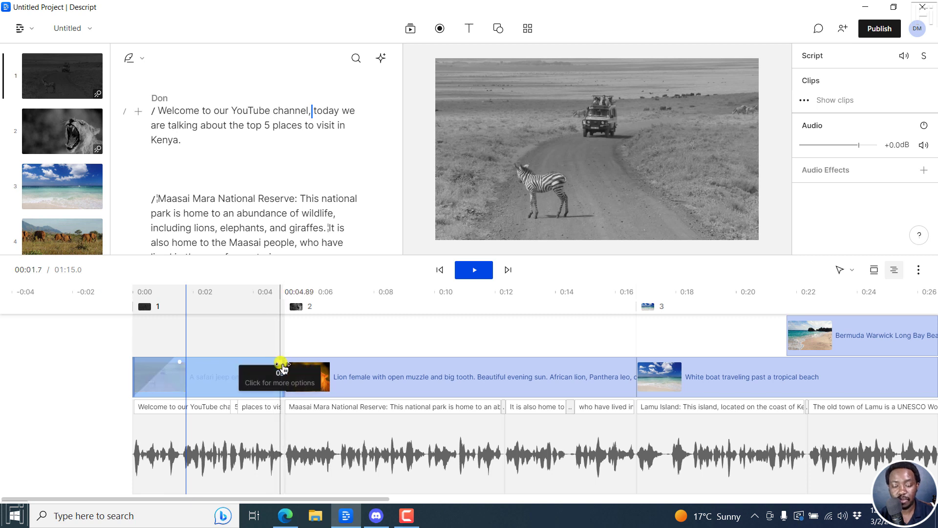
pyautogui.moveTo(282, 365); pyautogui.dragTo(281, 367)
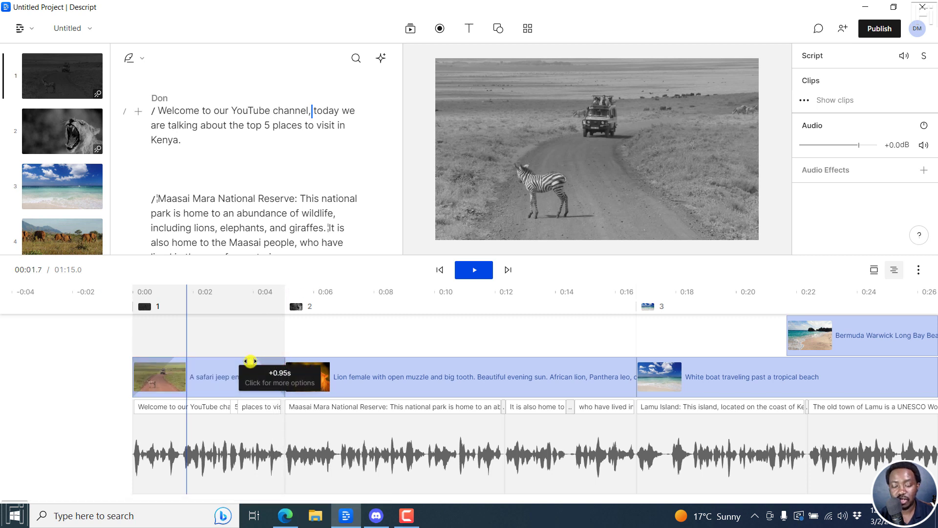
# - Play the cut from the safari clip into the lion scene, then select the lion clip
pyautogui.click(249, 299)
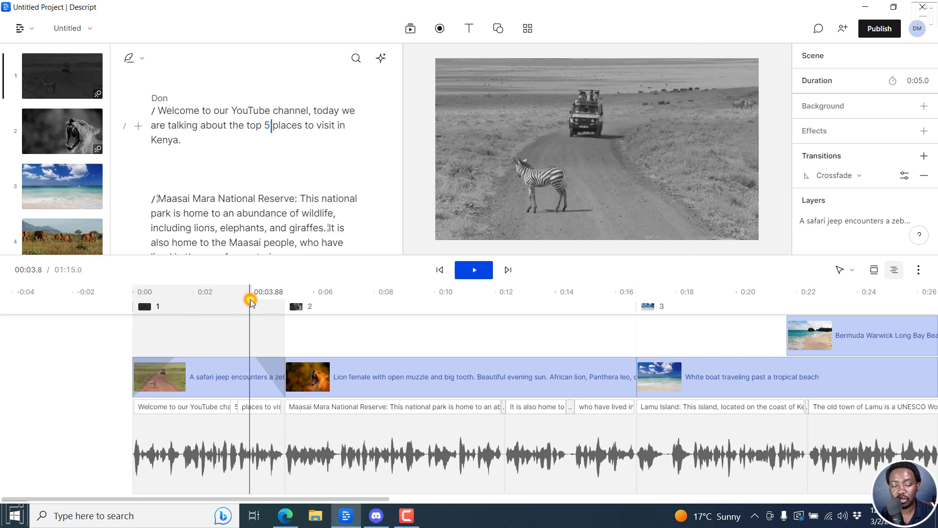
pyautogui.press('space')
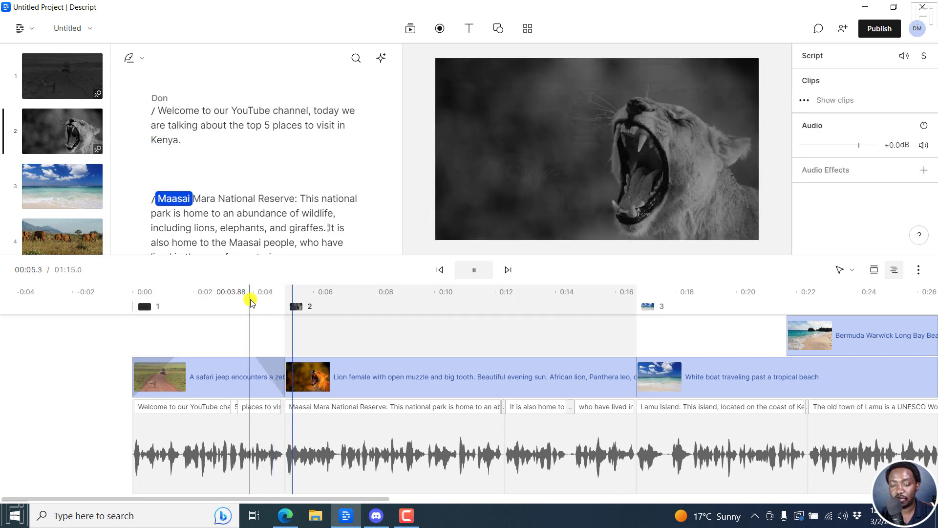
pyautogui.press('space')
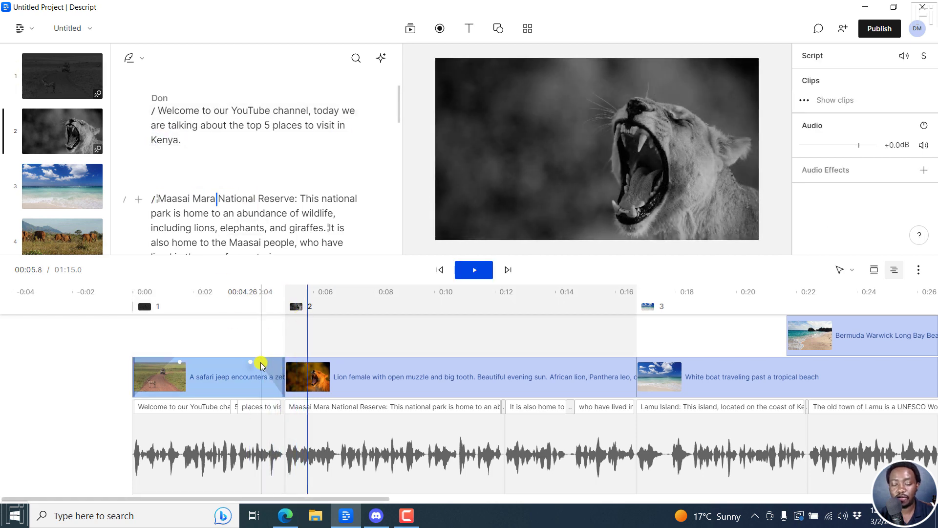
pyautogui.click(341, 383)
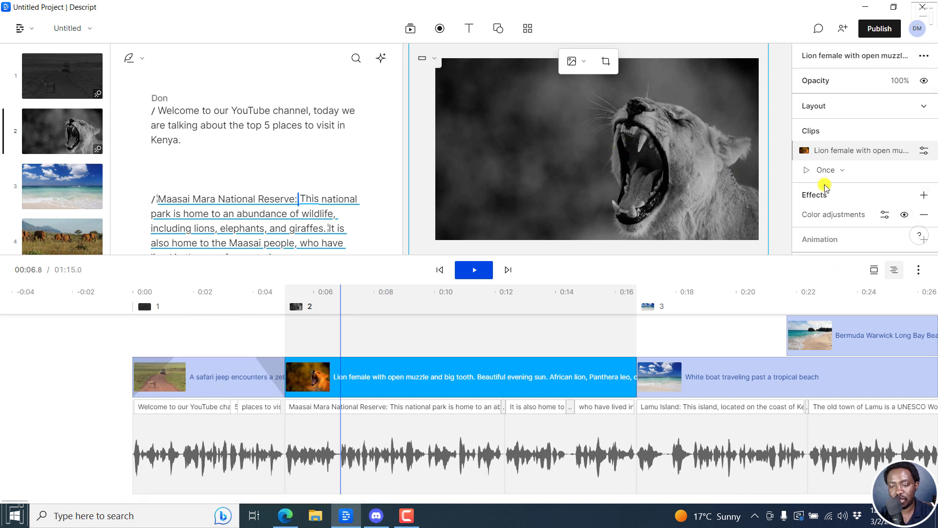
# - Delete the Color adjustments effect from the lion clip so it shows in full colour
pyautogui.click(927, 218)
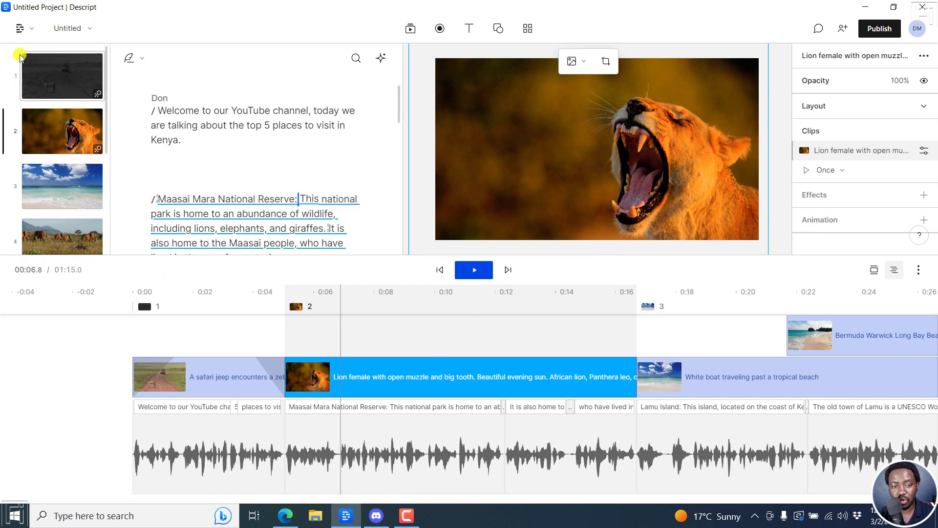
# - Select scene 3, the Lamu Island beach scene, and start adding an incoming transition
pyautogui.click(46, 91)
pyautogui.click(51, 135)
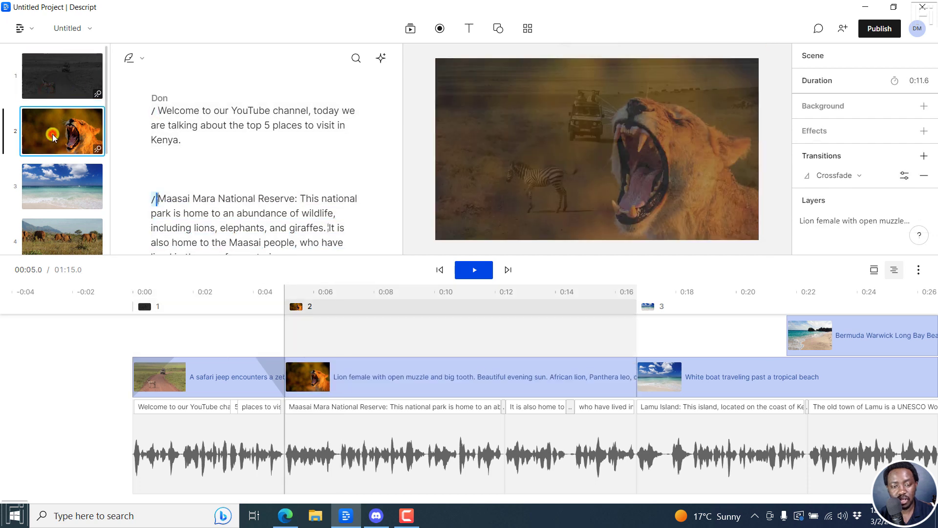
pyautogui.click(60, 188)
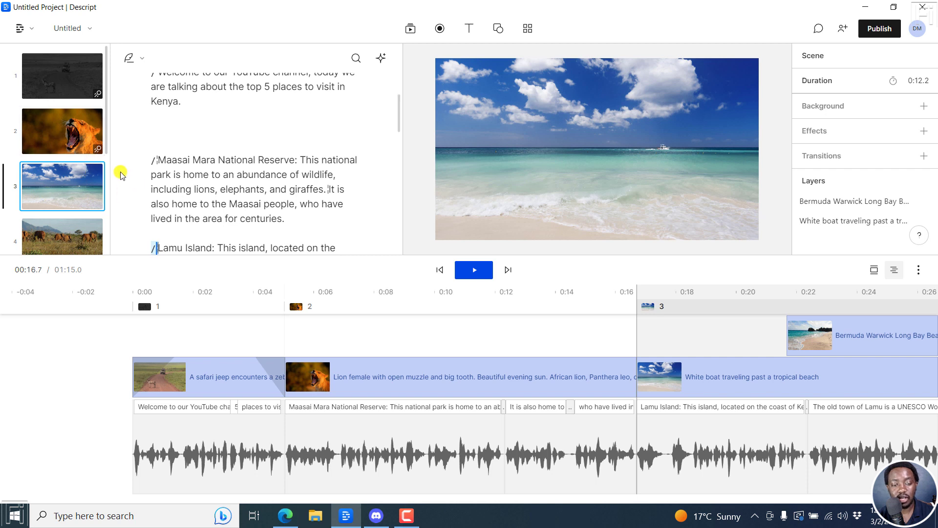
pyautogui.click(66, 189)
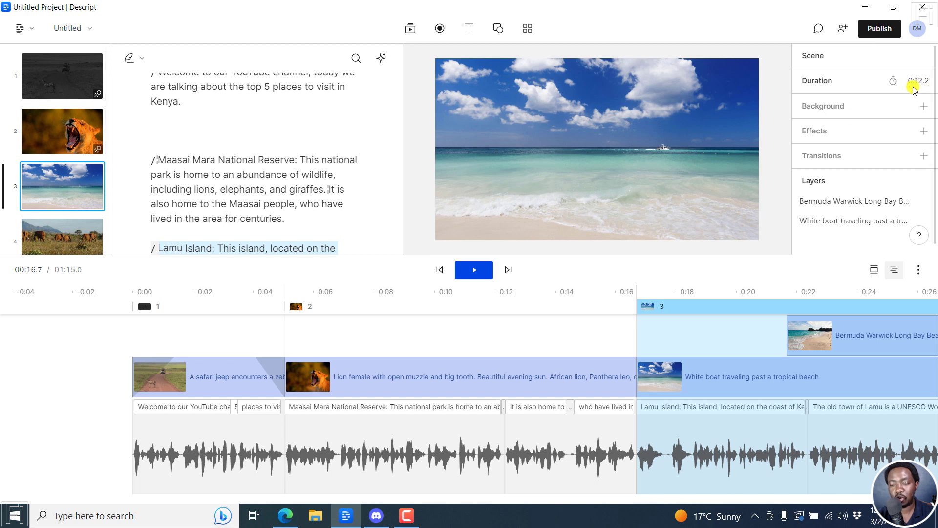
pyautogui.click(924, 157)
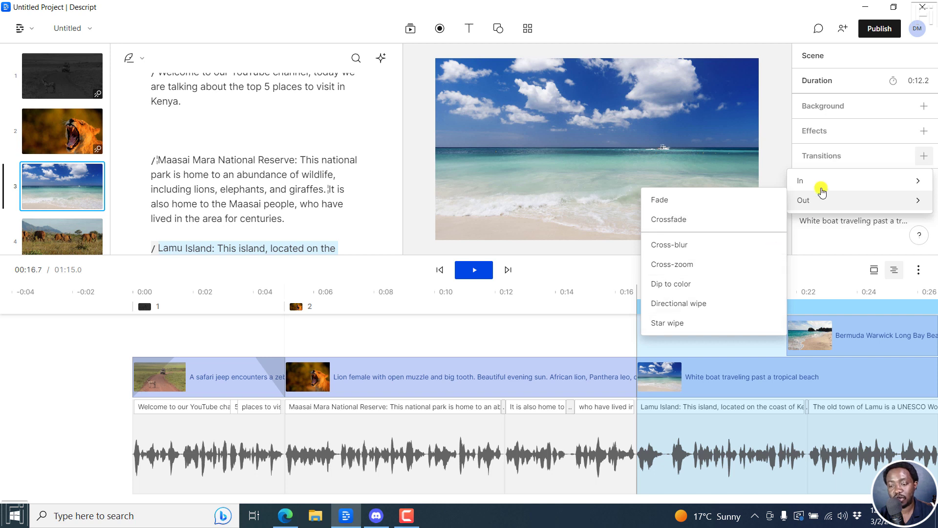
pyautogui.moveTo(858, 180)
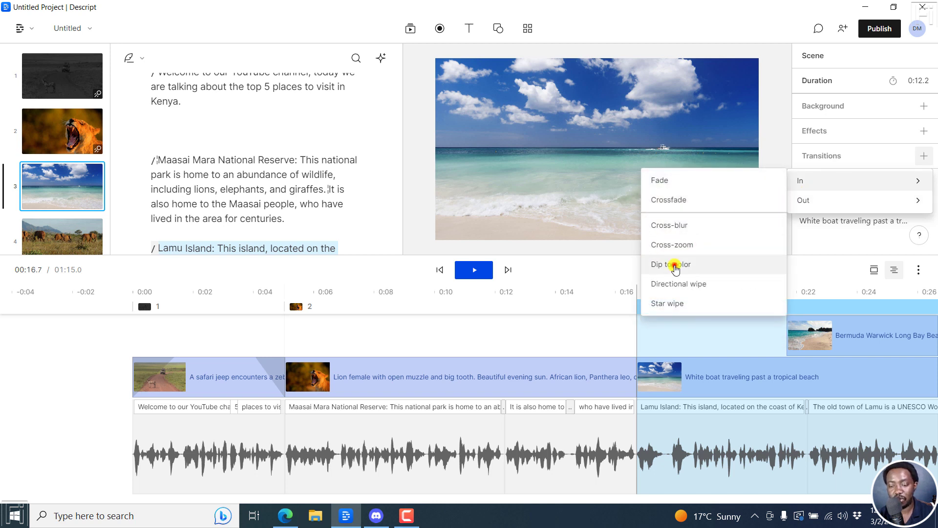
# - Add a Dip to color transition into scene 3 and check the other transition types
pyautogui.click(672, 265)
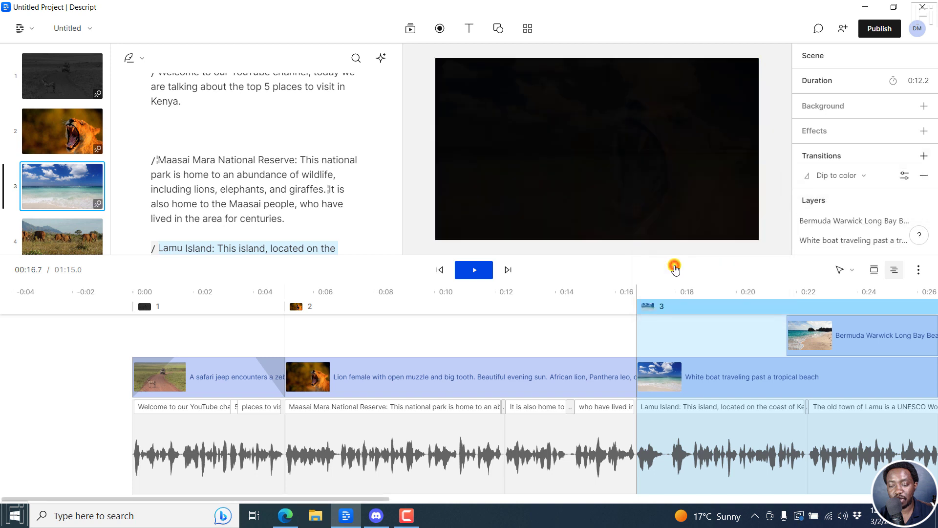
pyautogui.click(888, 177)
pyautogui.click(888, 177)
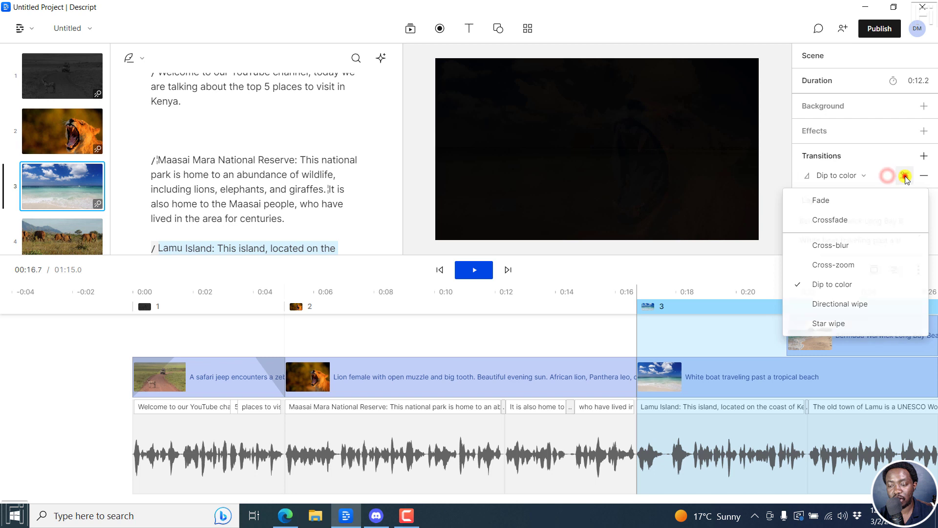
# - Change the transition's dip colour from black to a light teal
pyautogui.click(906, 176)
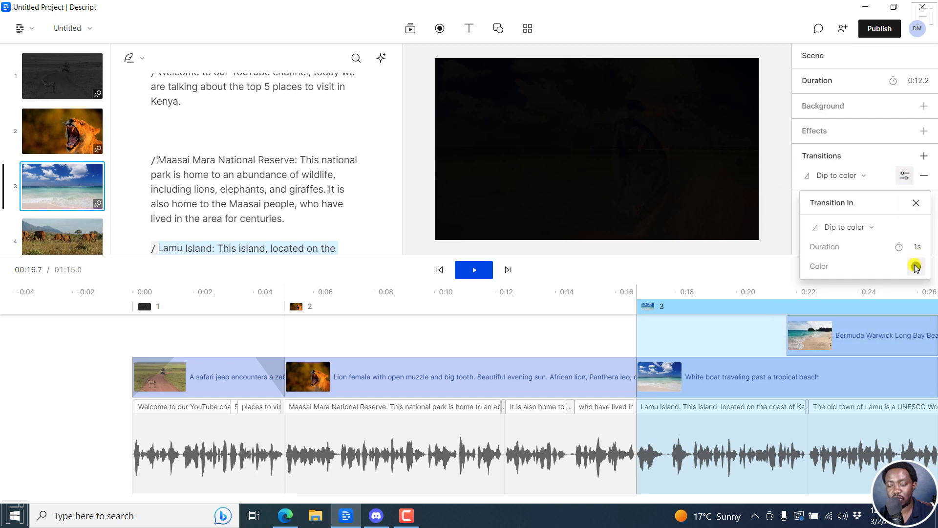
pyautogui.click(916, 267)
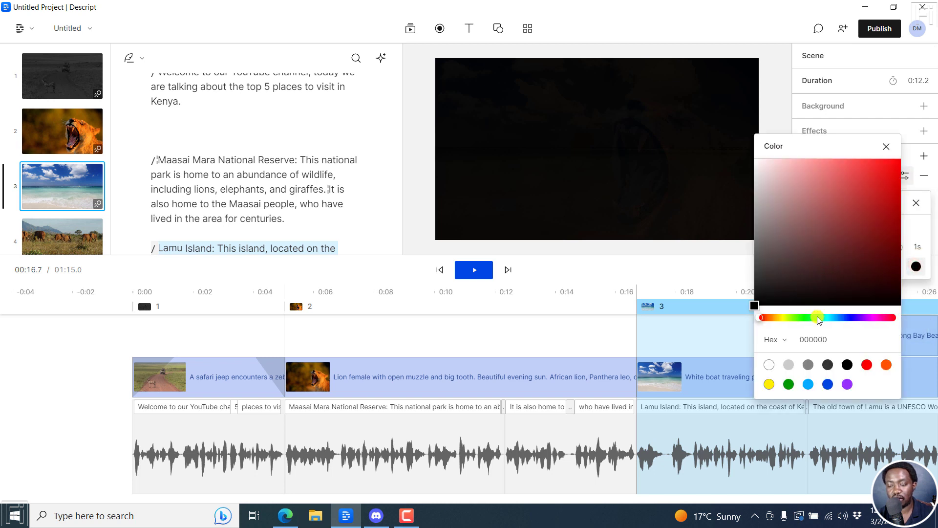
pyautogui.moveTo(802, 262); pyautogui.dragTo(804, 209)
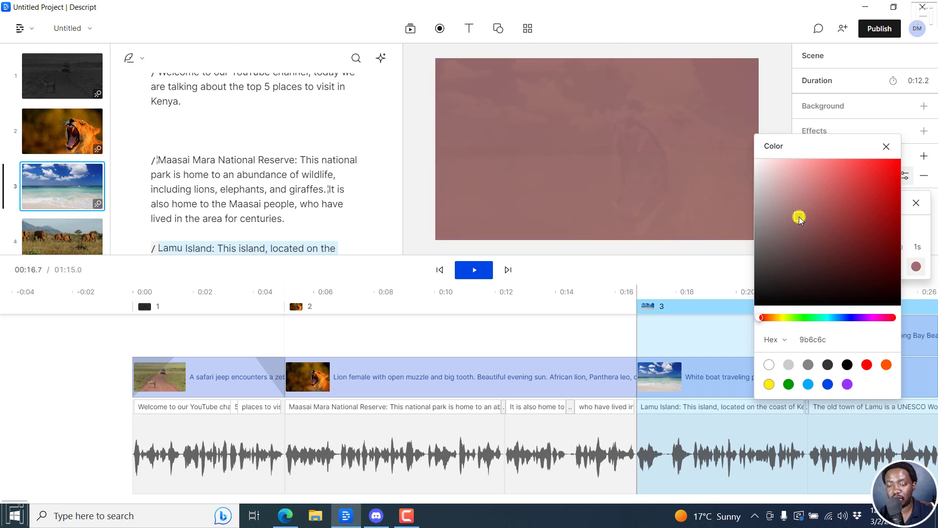
pyautogui.click(827, 317)
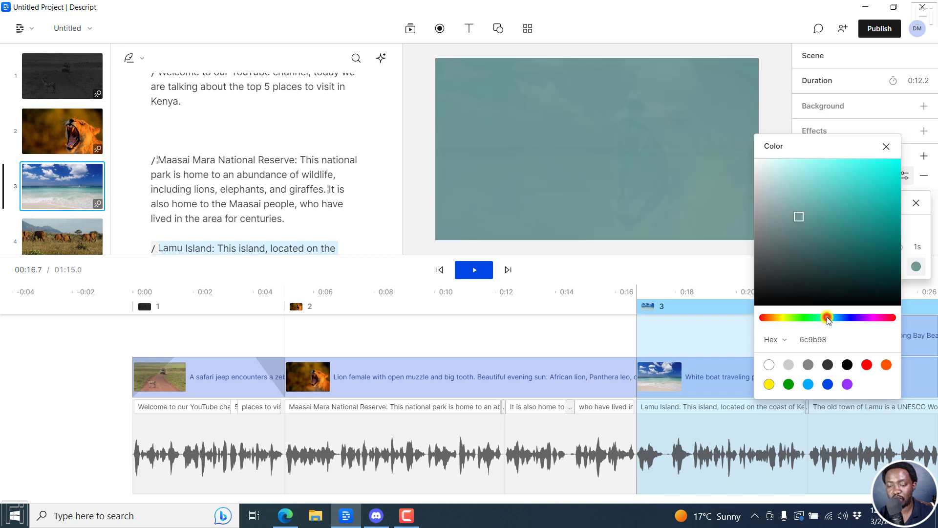
pyautogui.click(810, 189)
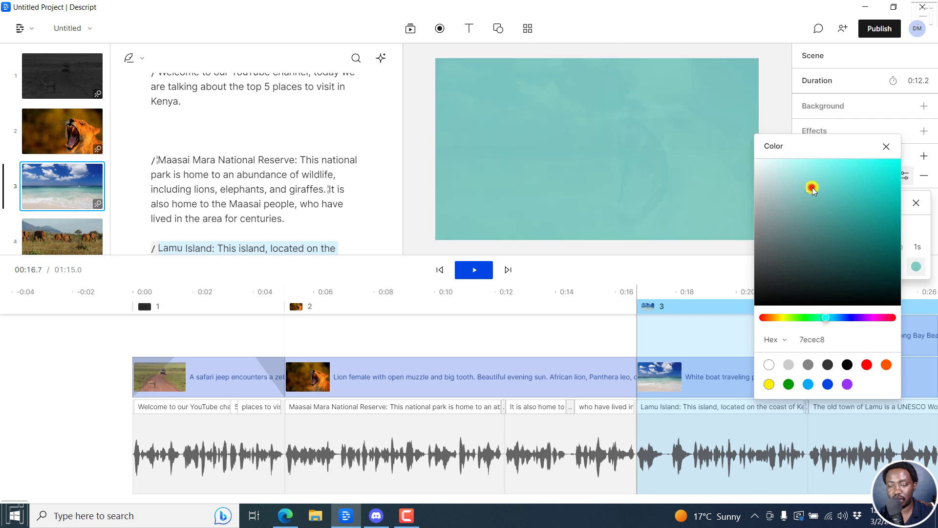
pyautogui.click(885, 149)
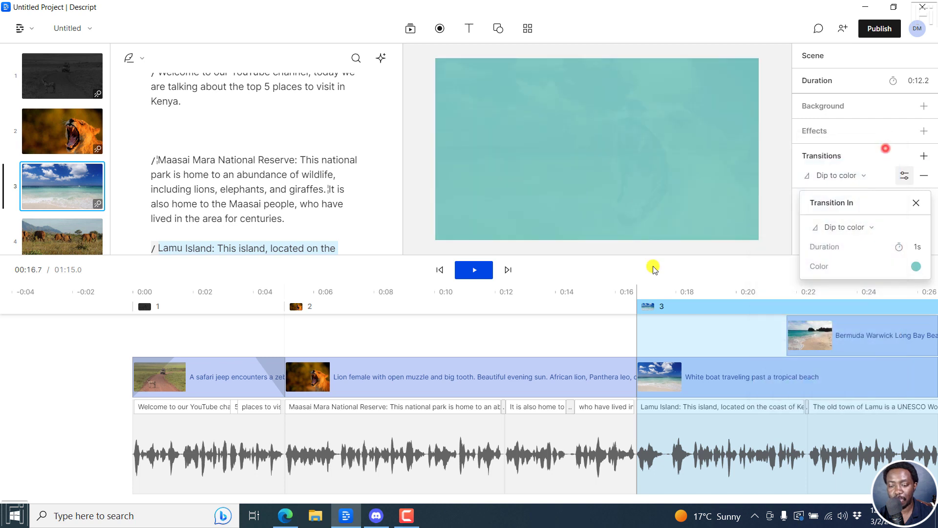
# - Preview the teal dip into the beach scene, ending on a mid-transition frame
pyautogui.click(595, 293)
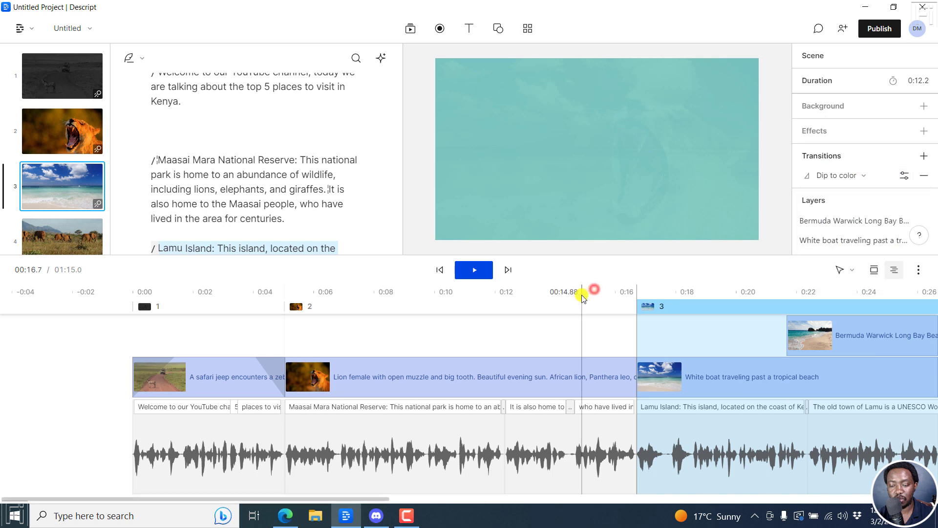
pyautogui.press('space')
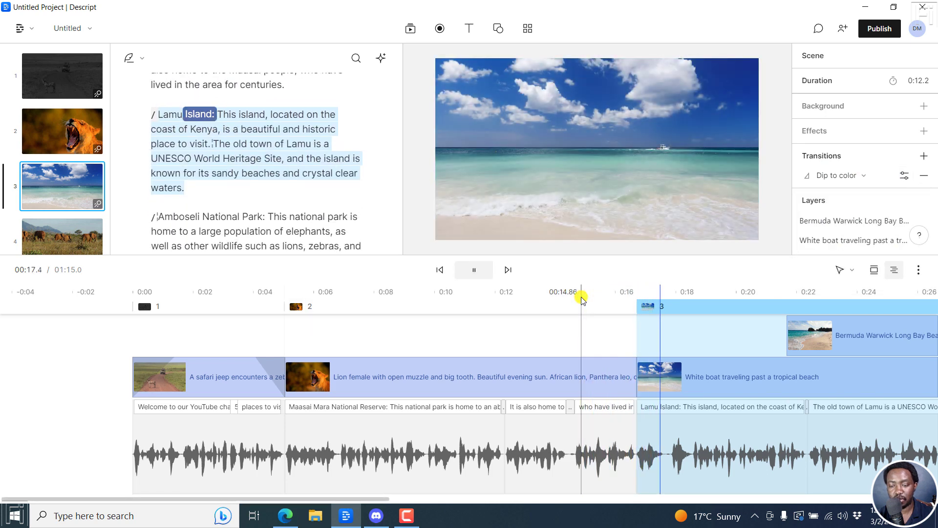
pyautogui.press('space')
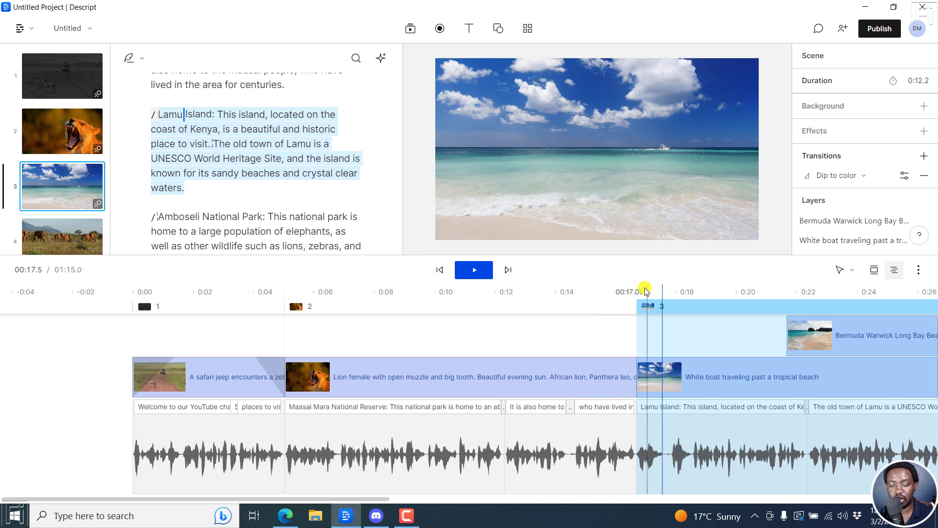
pyautogui.click(644, 289)
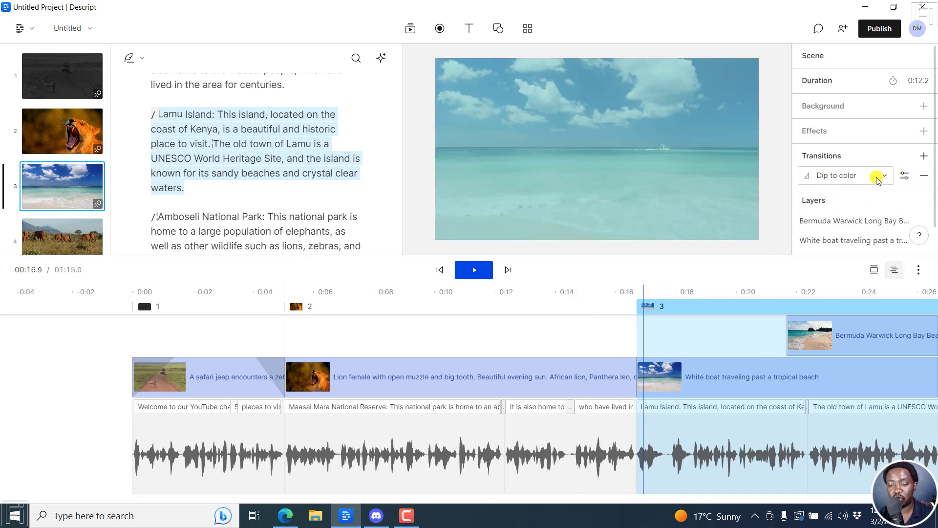
# - Replace scene 3's teal dip with a Directional wipe and preview it from the lion scene
pyautogui.click(886, 177)
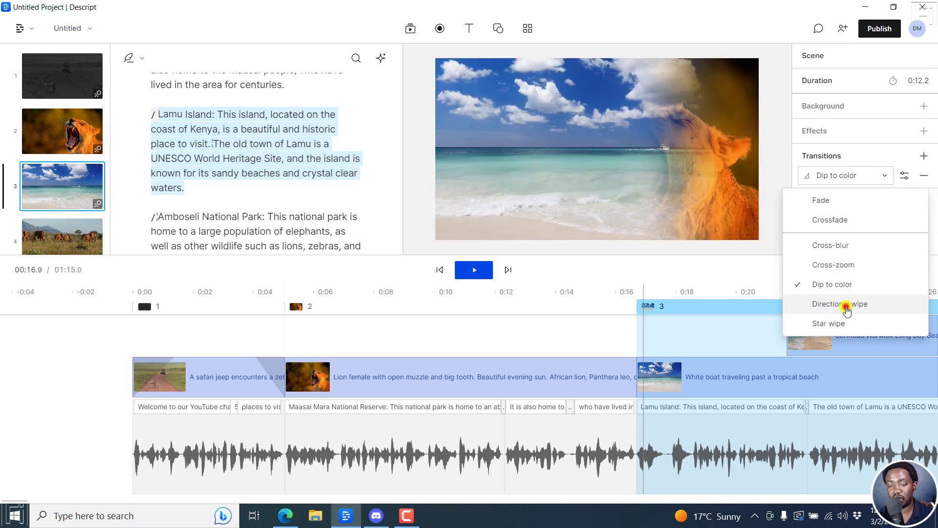
pyautogui.click(842, 304)
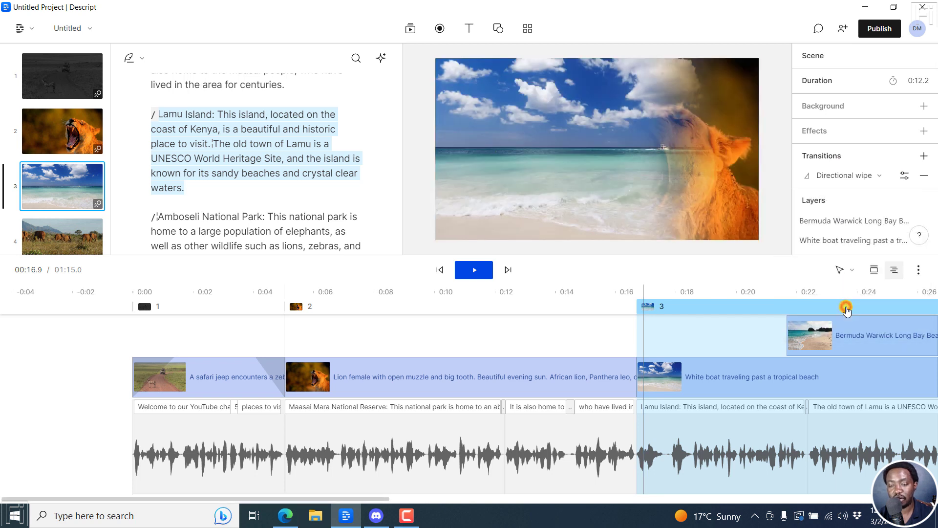
pyautogui.click(905, 177)
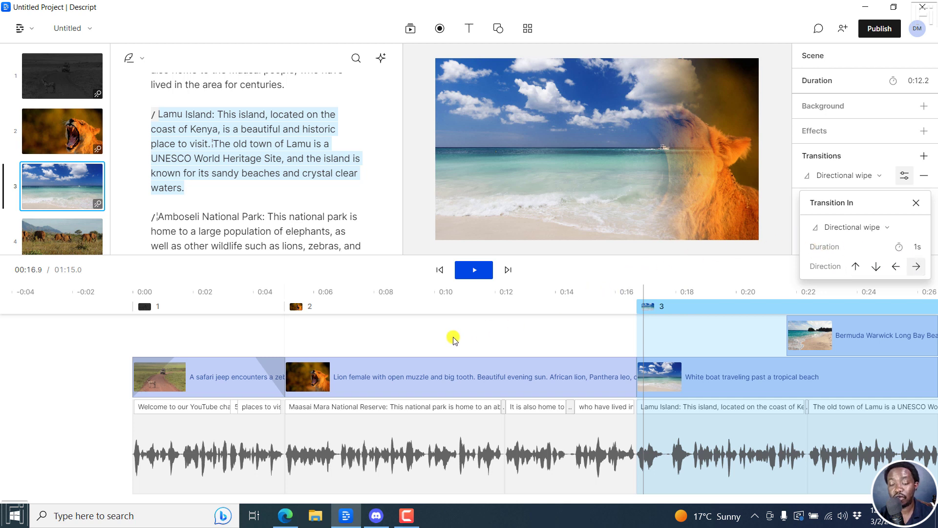
pyautogui.click(610, 296)
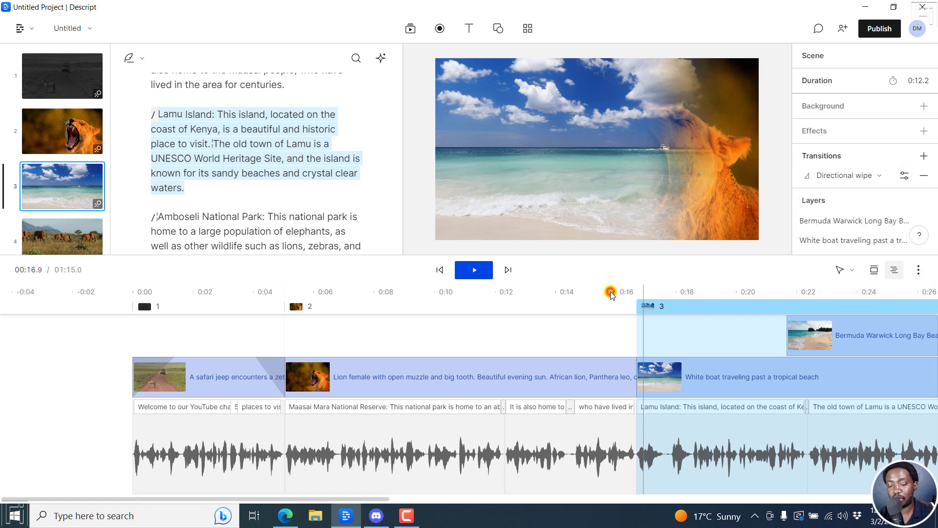
pyautogui.click(593, 294)
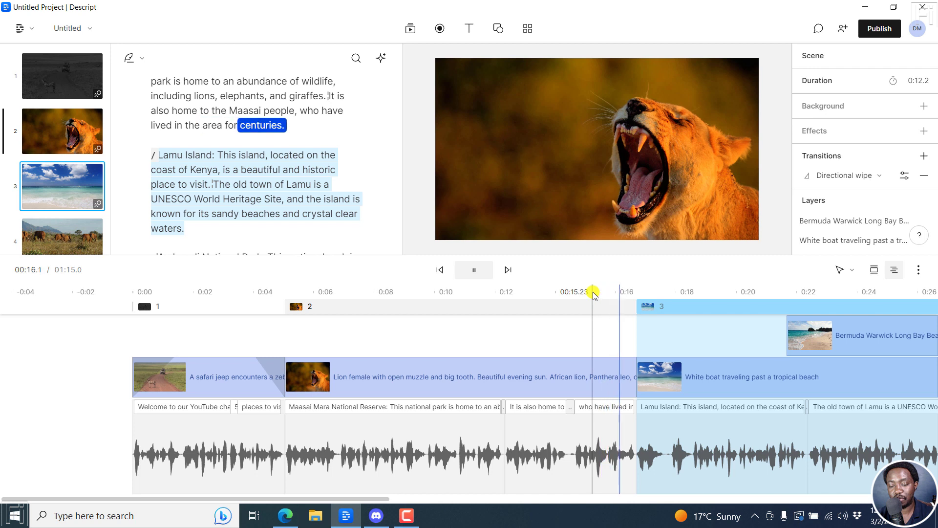
pyautogui.press('space')
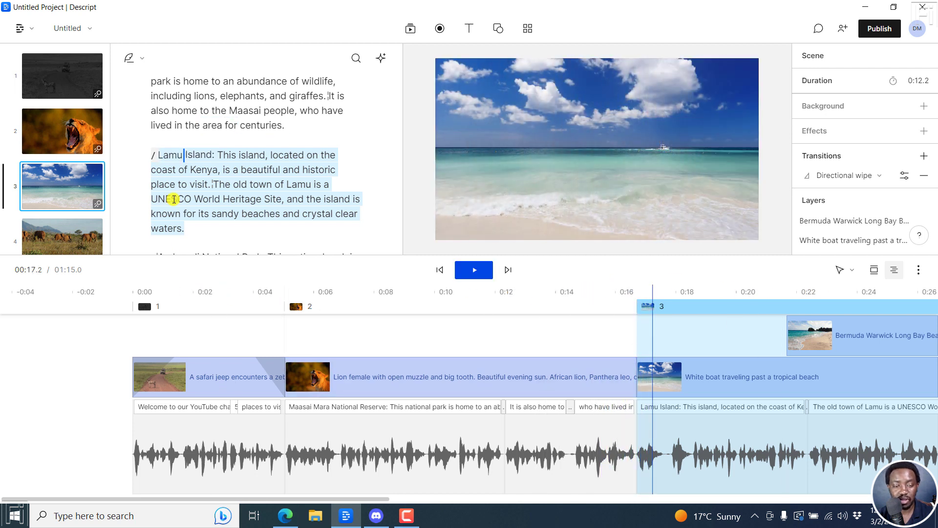
pyautogui.moveTo(107, 108); pyautogui.dragTo(110, 183)
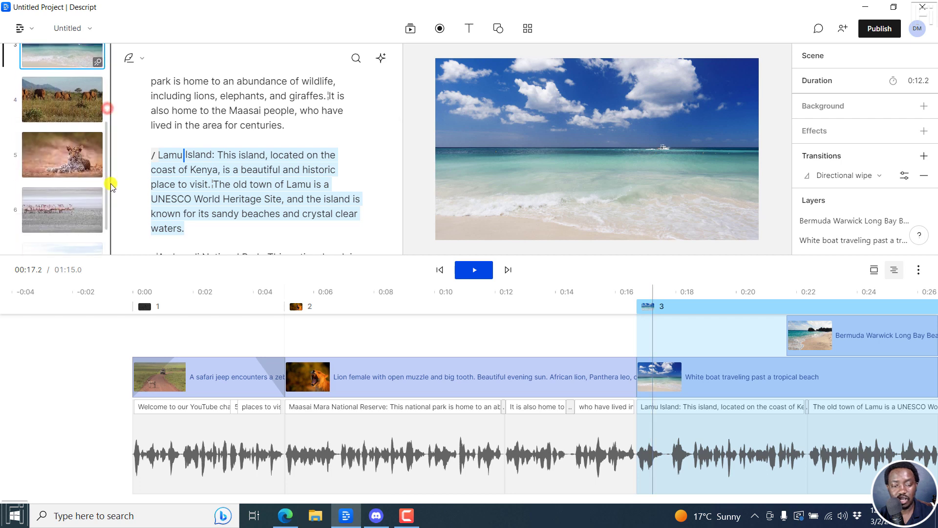
# - Add a Cross-zoom incoming transition to scene 5, the Amboseli leopard scene
pyautogui.click(86, 161)
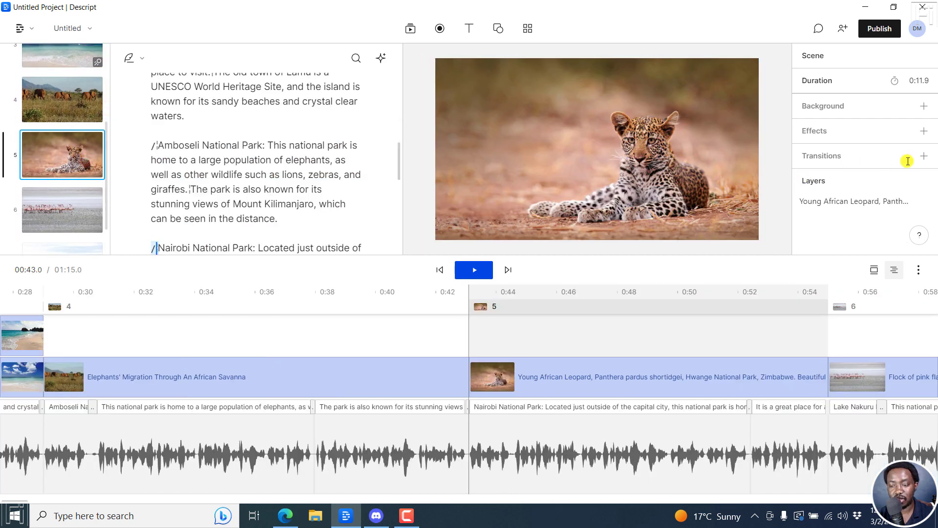
pyautogui.click(922, 156)
pyautogui.moveTo(858, 181)
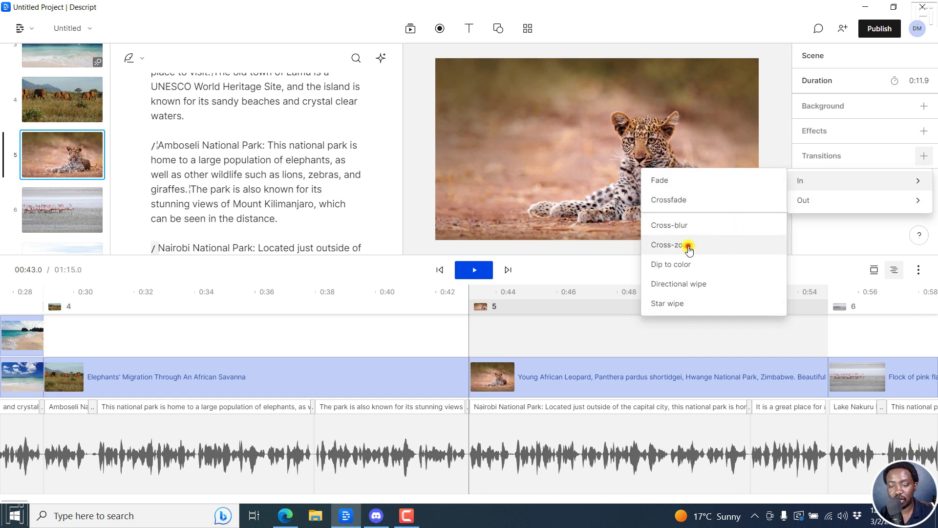
pyautogui.click(689, 247)
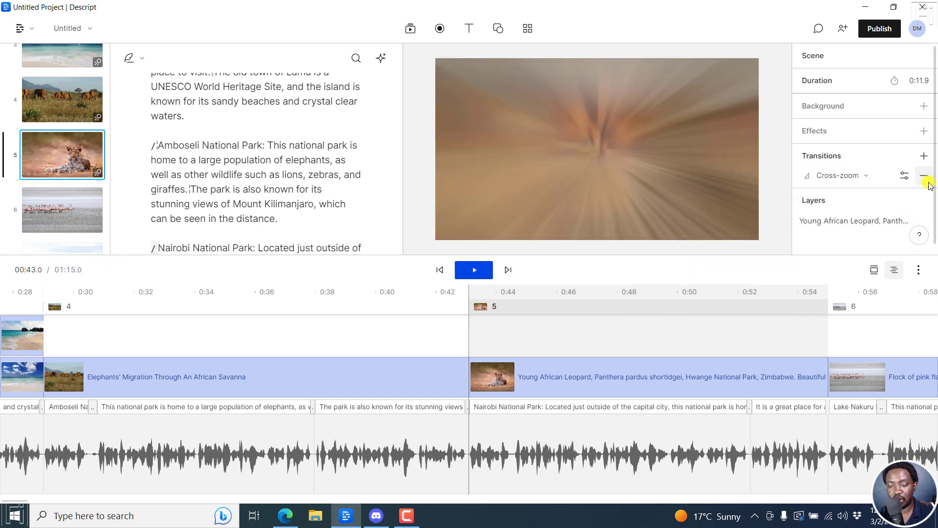
# - Add a Star wipe outgoing transition to scene 5's leopard clip
pyautogui.click(708, 363)
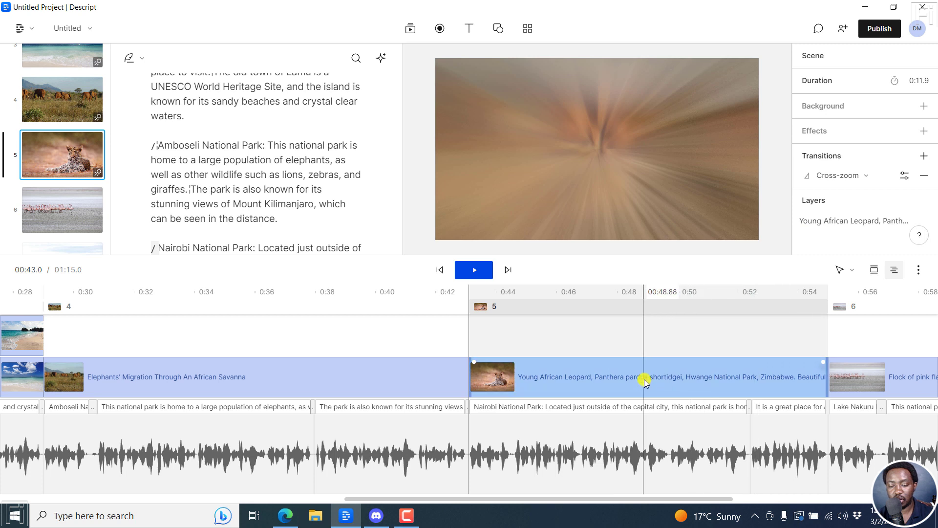
pyautogui.click(925, 156)
pyautogui.moveTo(858, 180)
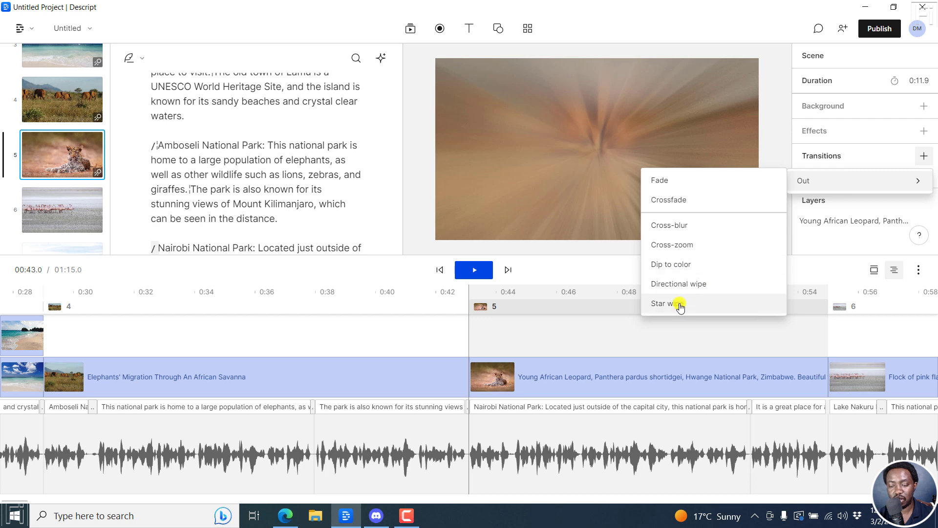
pyautogui.click(678, 303)
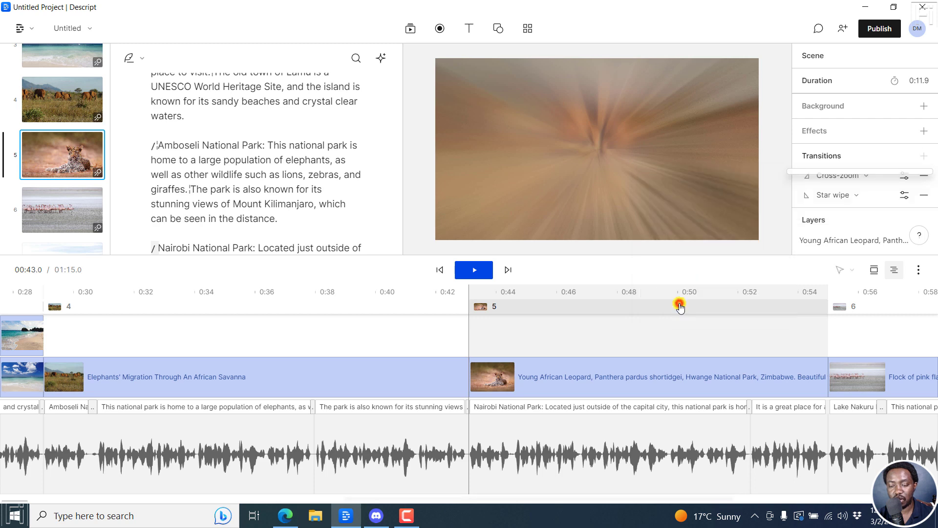
pyautogui.click(455, 293)
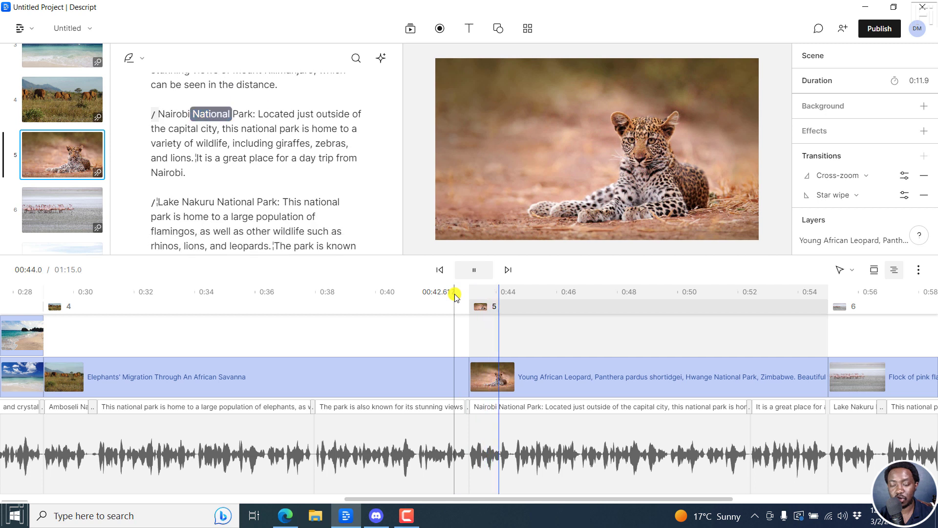
pyautogui.press('space')
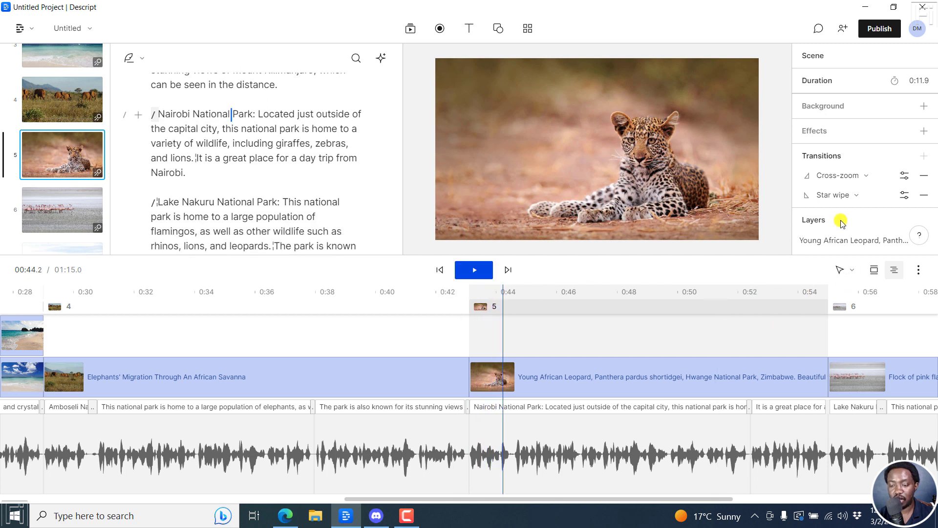
pyautogui.click(807, 292)
pyautogui.press('space')
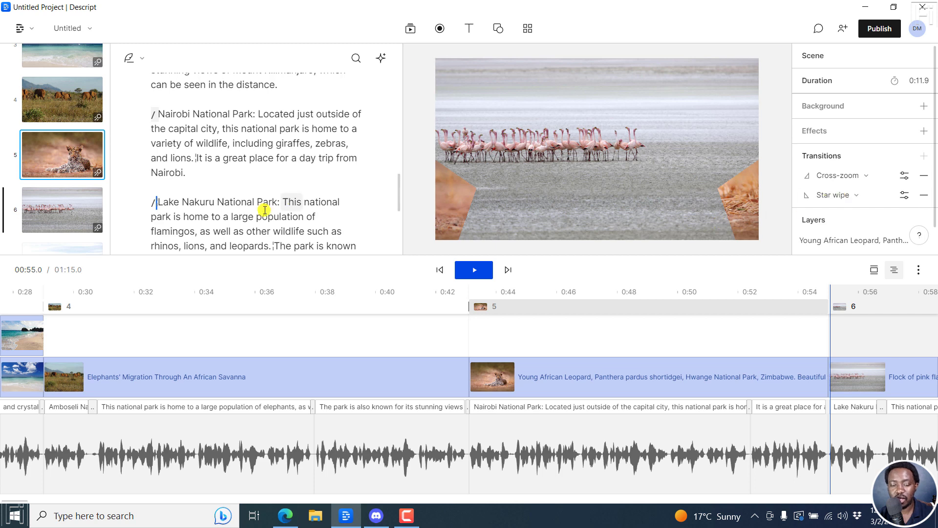
# - Try a transition overlap on the elephants clip's end, then open scene 5 and flamingo scene 6
pyautogui.click(222, 377)
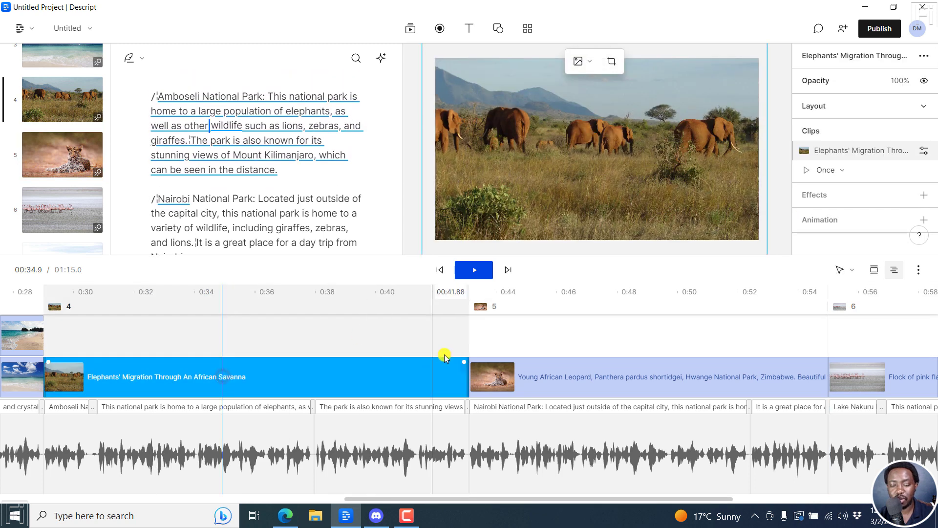
pyautogui.click(460, 362)
pyautogui.moveTo(461, 363)
pyautogui.mouseDown()
pyautogui.moveTo(398, 362)
pyautogui.moveTo(464, 359)
pyautogui.mouseUp()
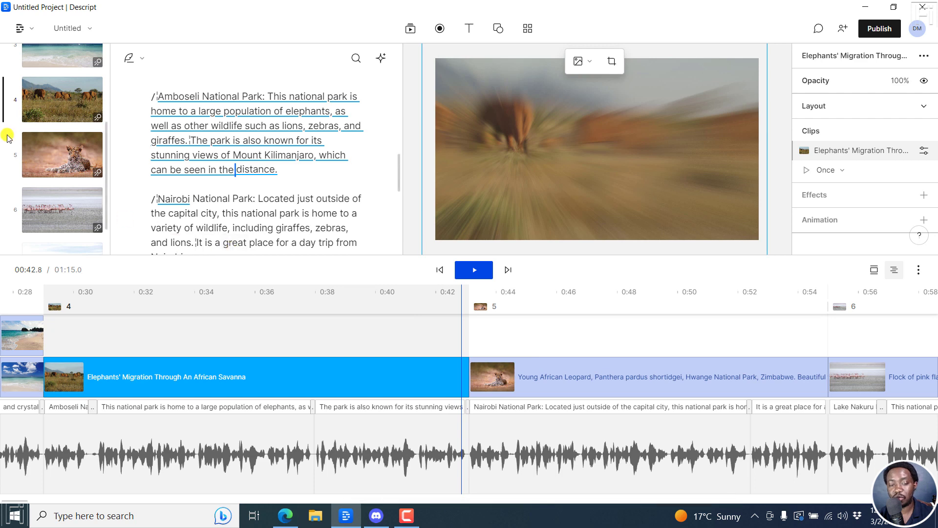
pyautogui.click(39, 152)
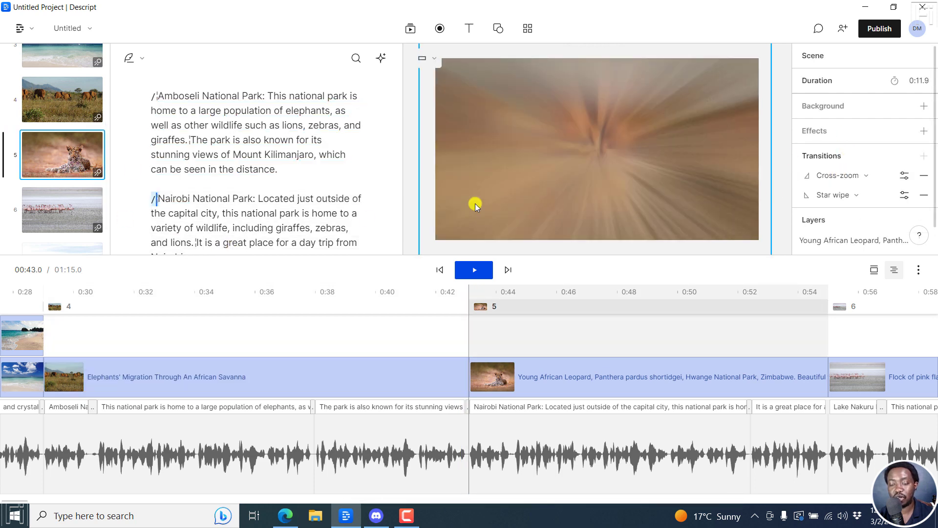
pyautogui.click(63, 211)
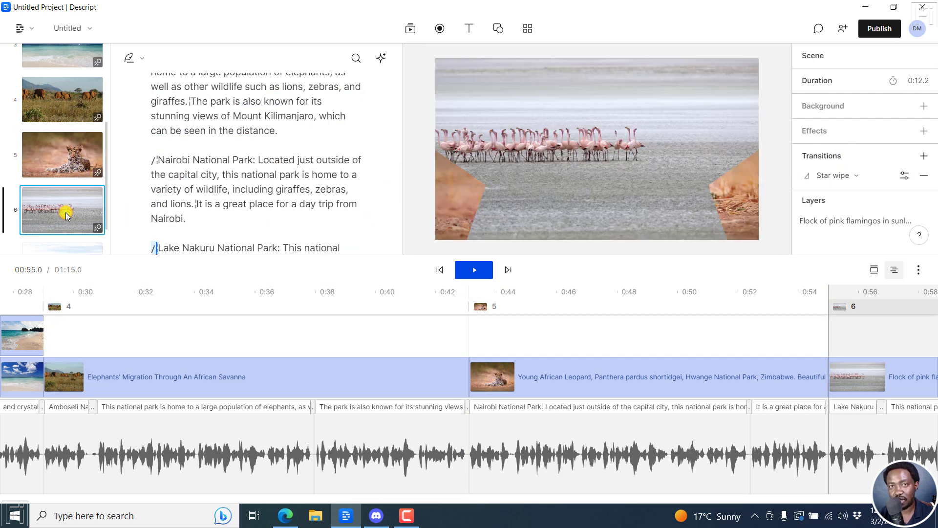